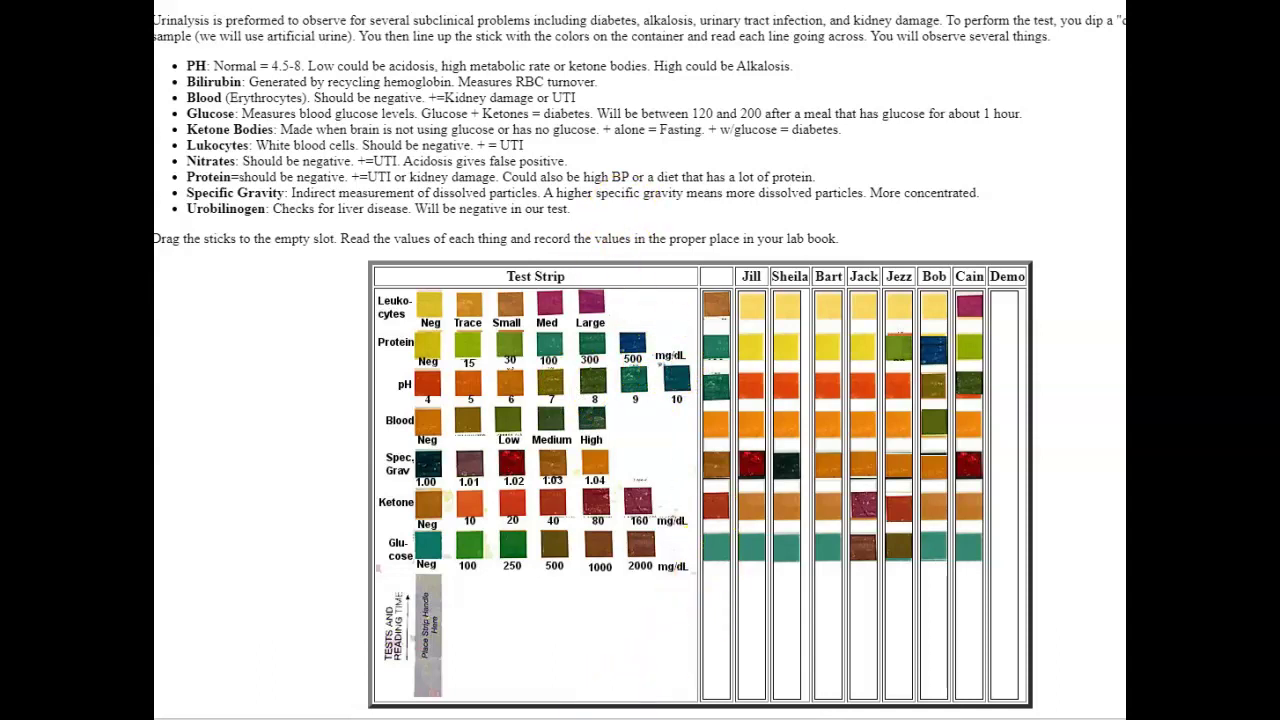
- Record a Demo Protein reading of 100 mg/dl in the Word lab book, then return to the strip page
key("alt+Tab")
left_click(903, 355)
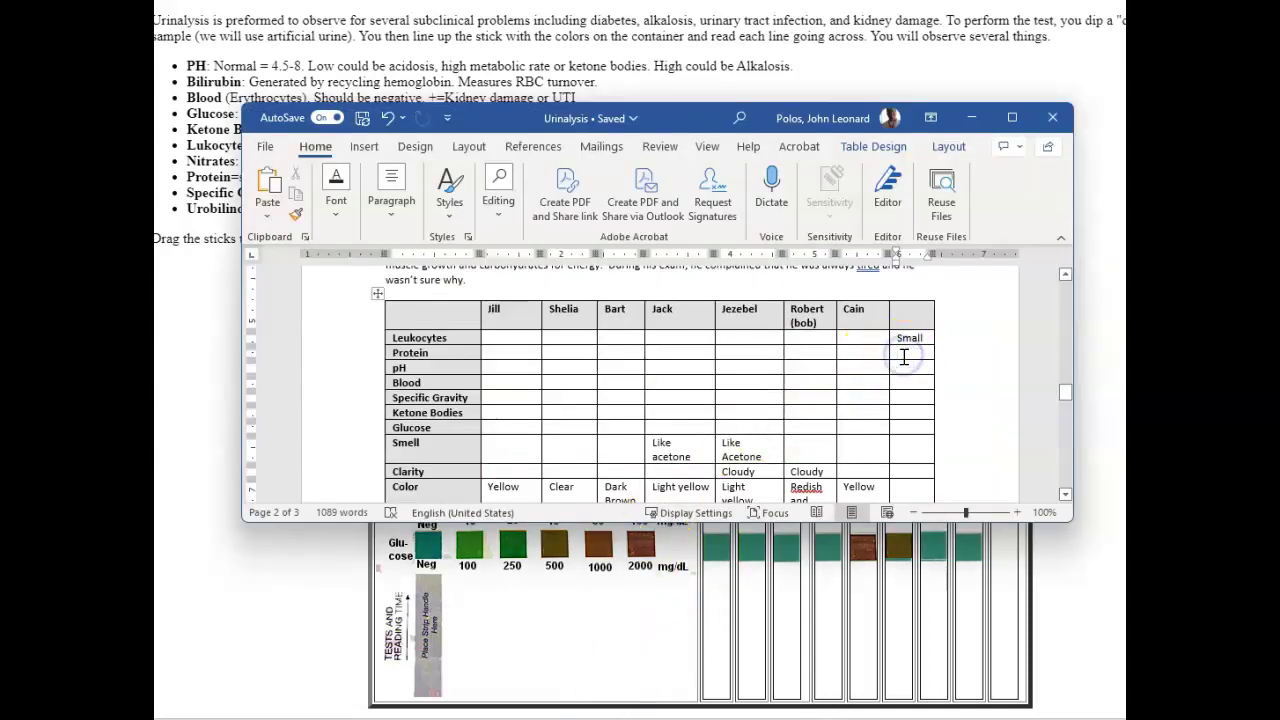
type("100 mg/dl")
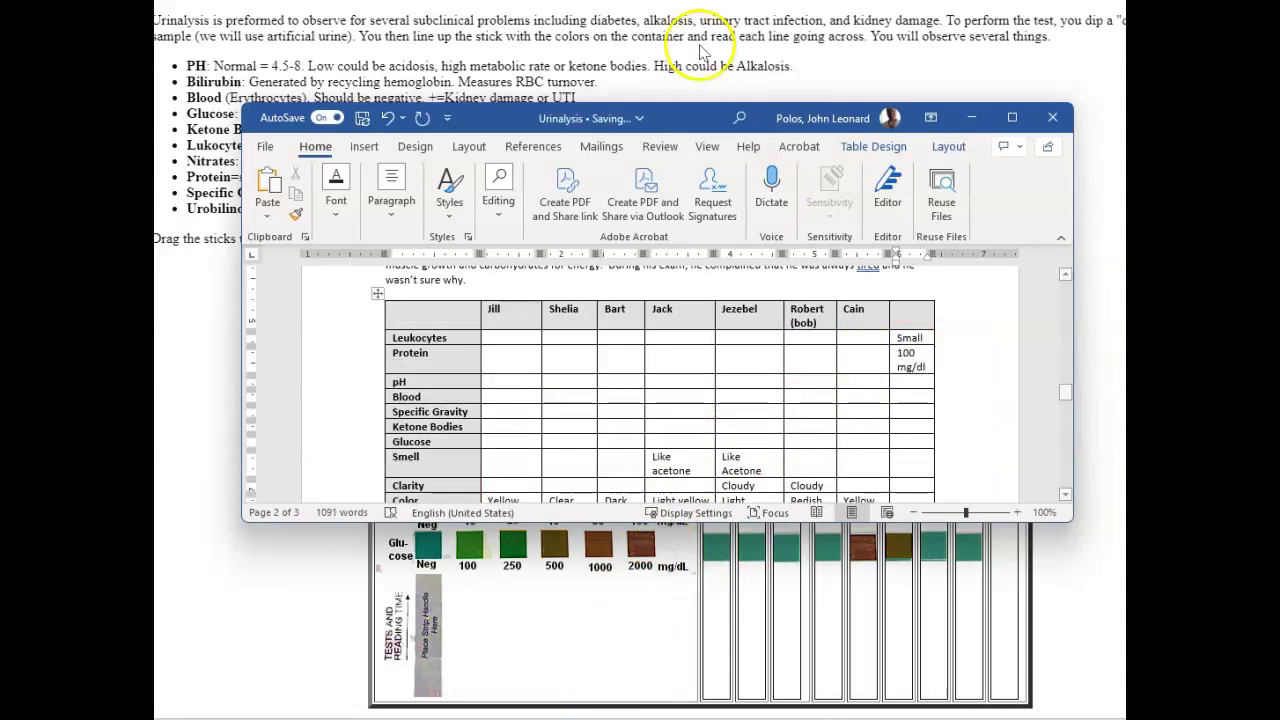
left_click(695, 27)
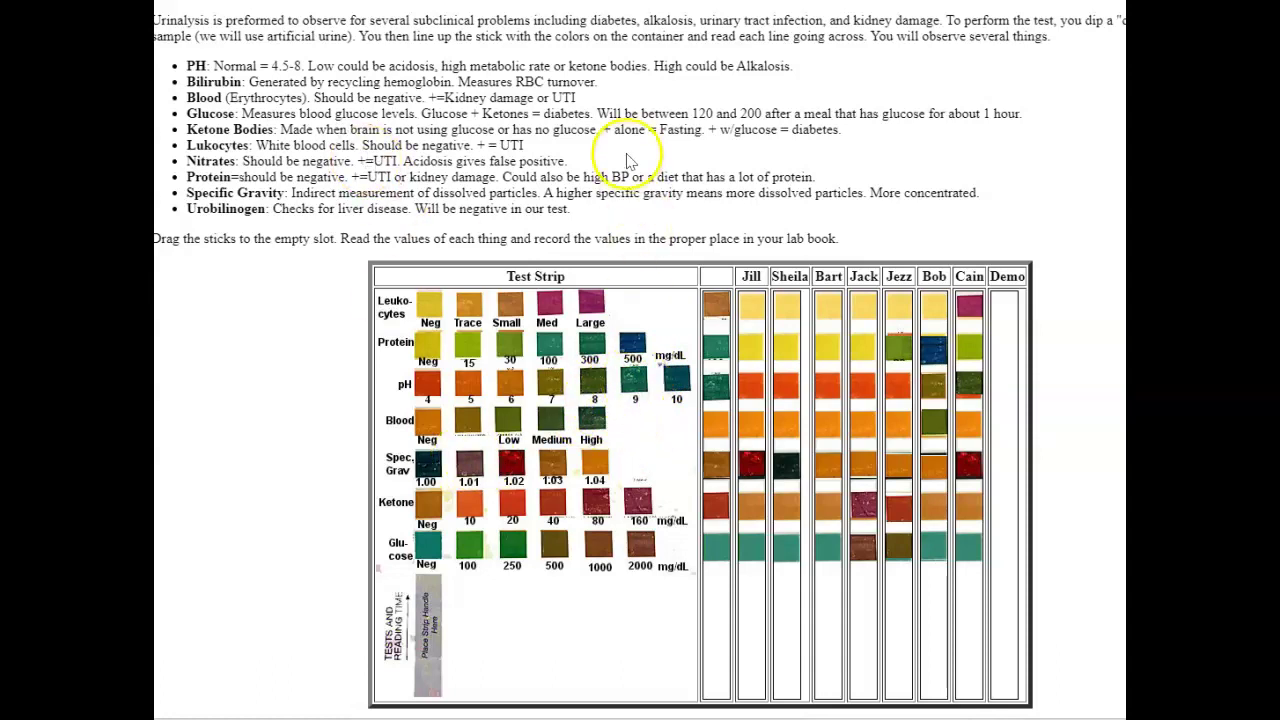
- Enter pH 9 in the lab book's Demo column and go back to the strip page
left_click(545, 715)
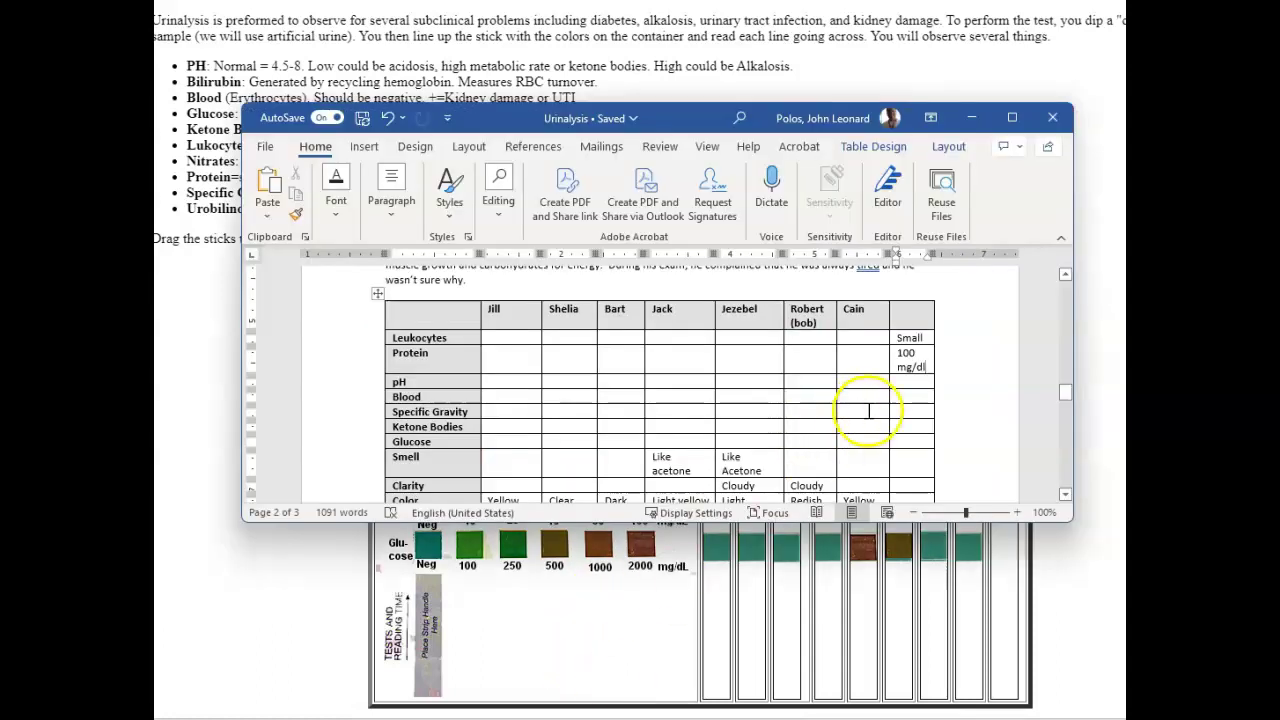
left_click(913, 383)
type("9")
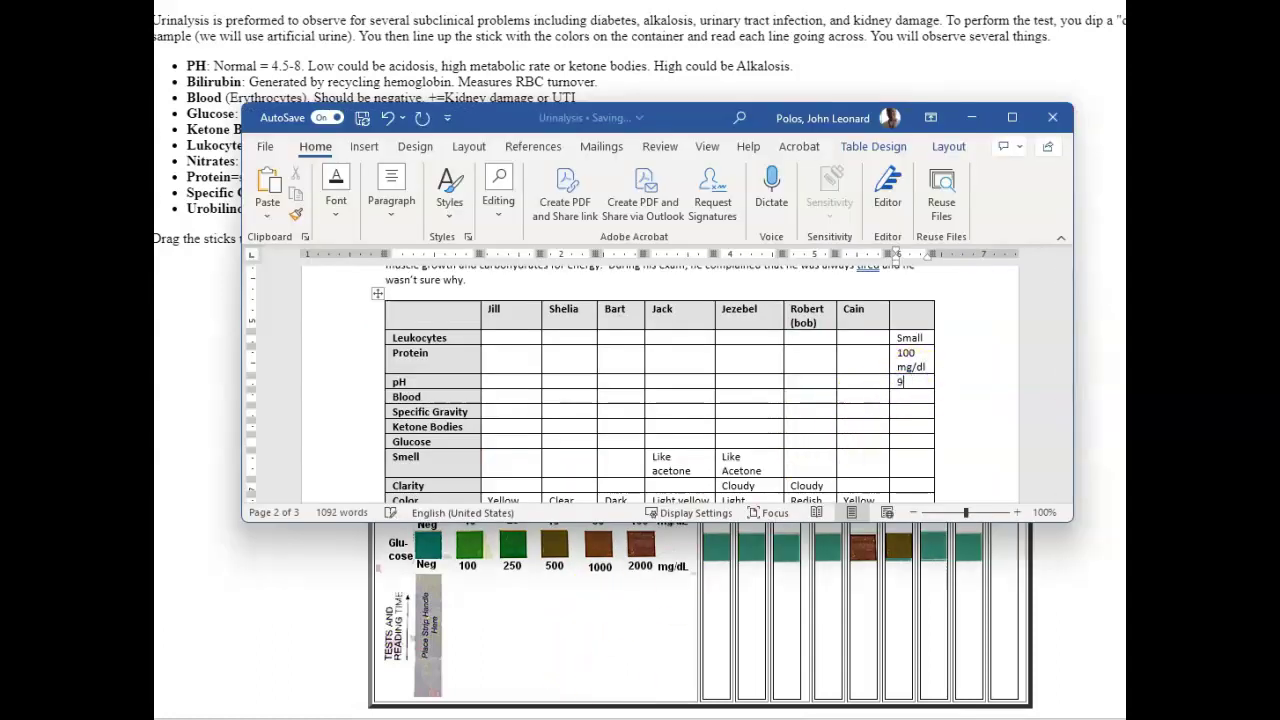
left_click(540, 73)
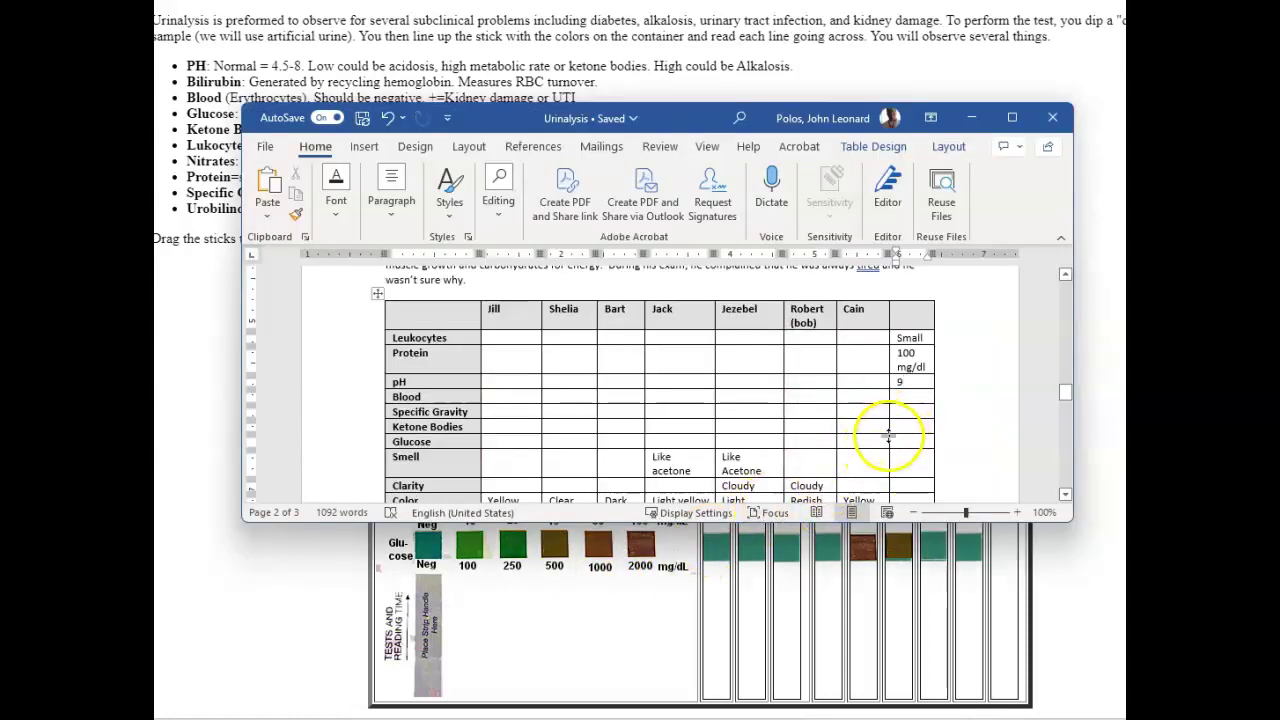
- Enter the Demo Specific Gravity reading of 1.03 in the lab-book table
left_click(908, 413)
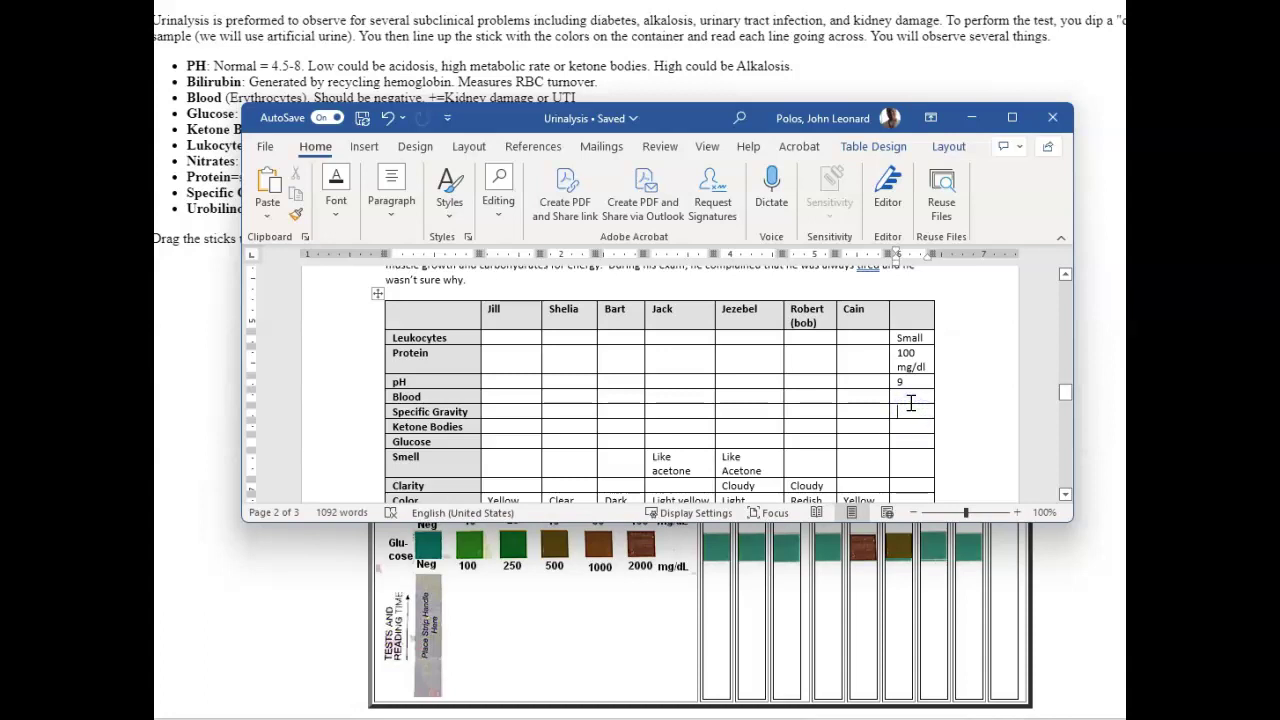
type("1.03")
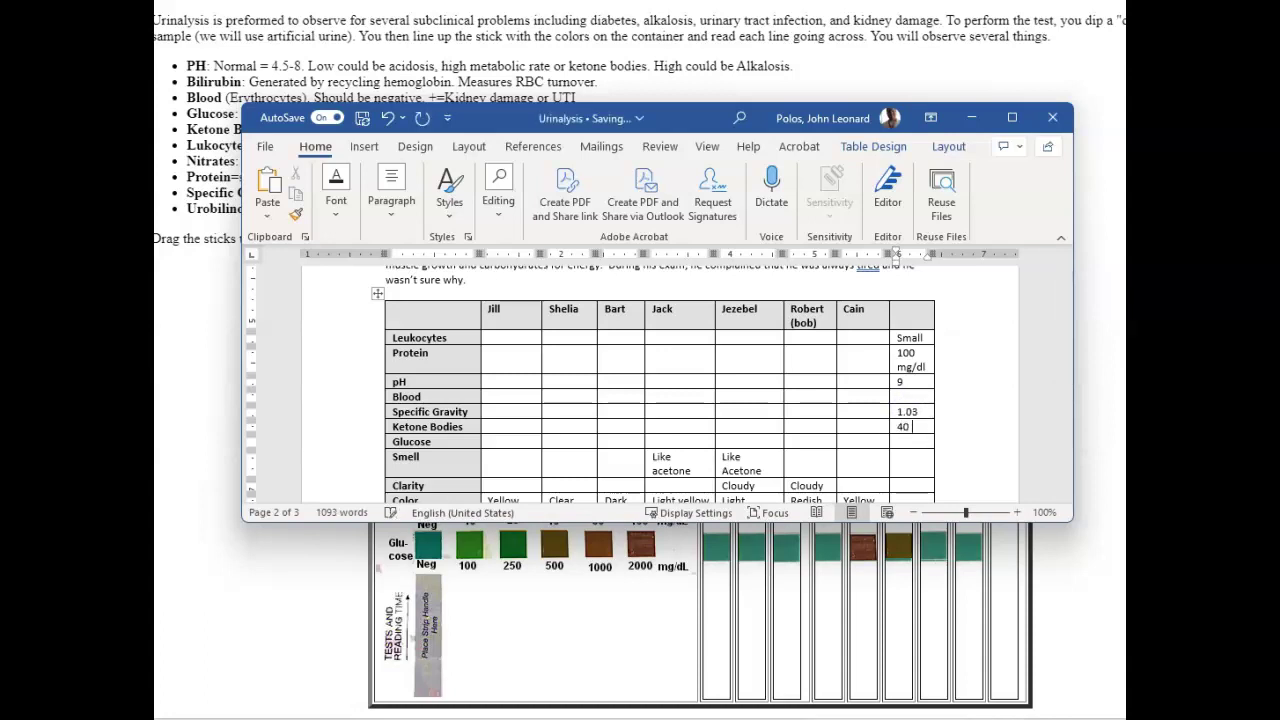
type("mg/dl")
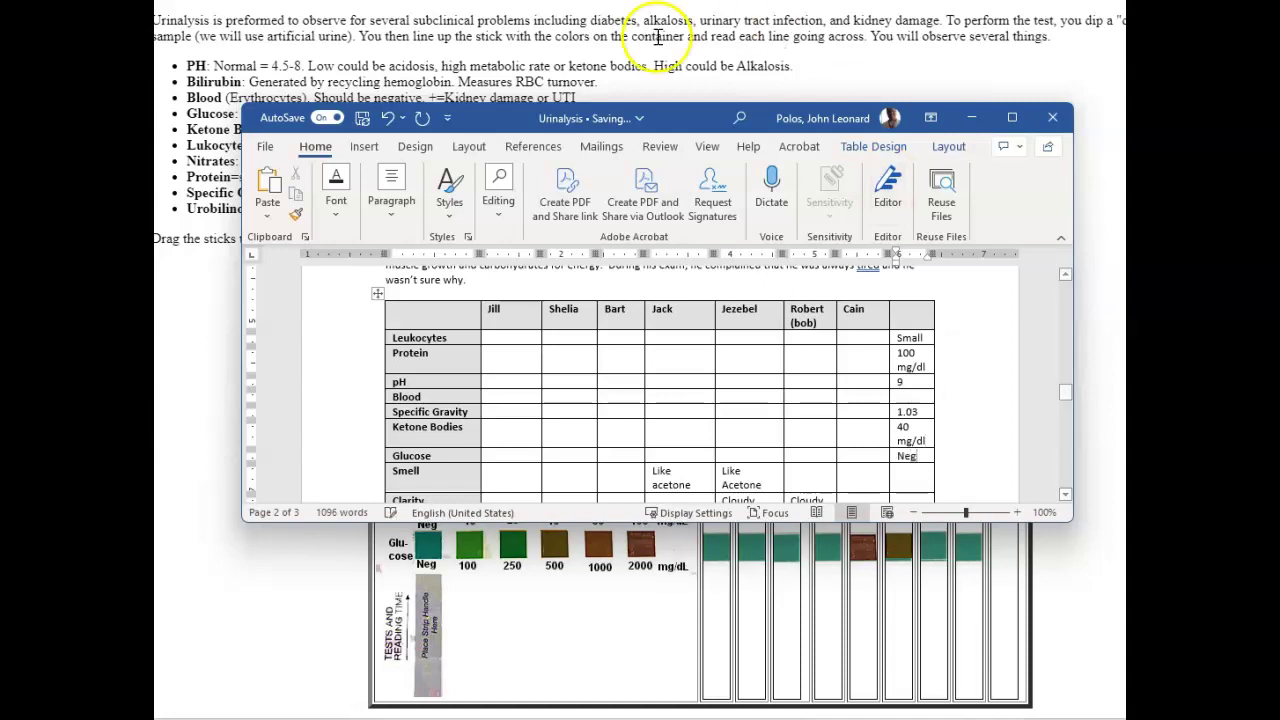
- Back on the strip page, highlight the Ketone Bodies note 'alone = Fasting'
left_click(612, 40)
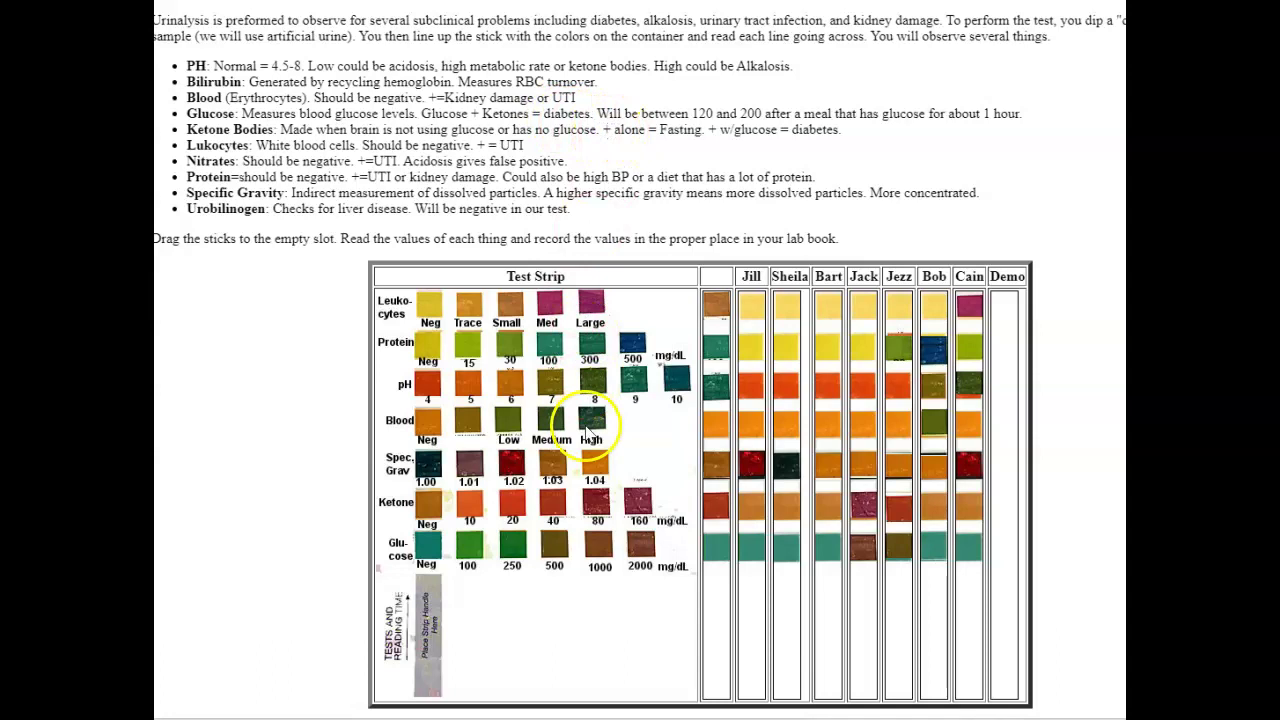
left_click_drag(612, 129, 703, 129)
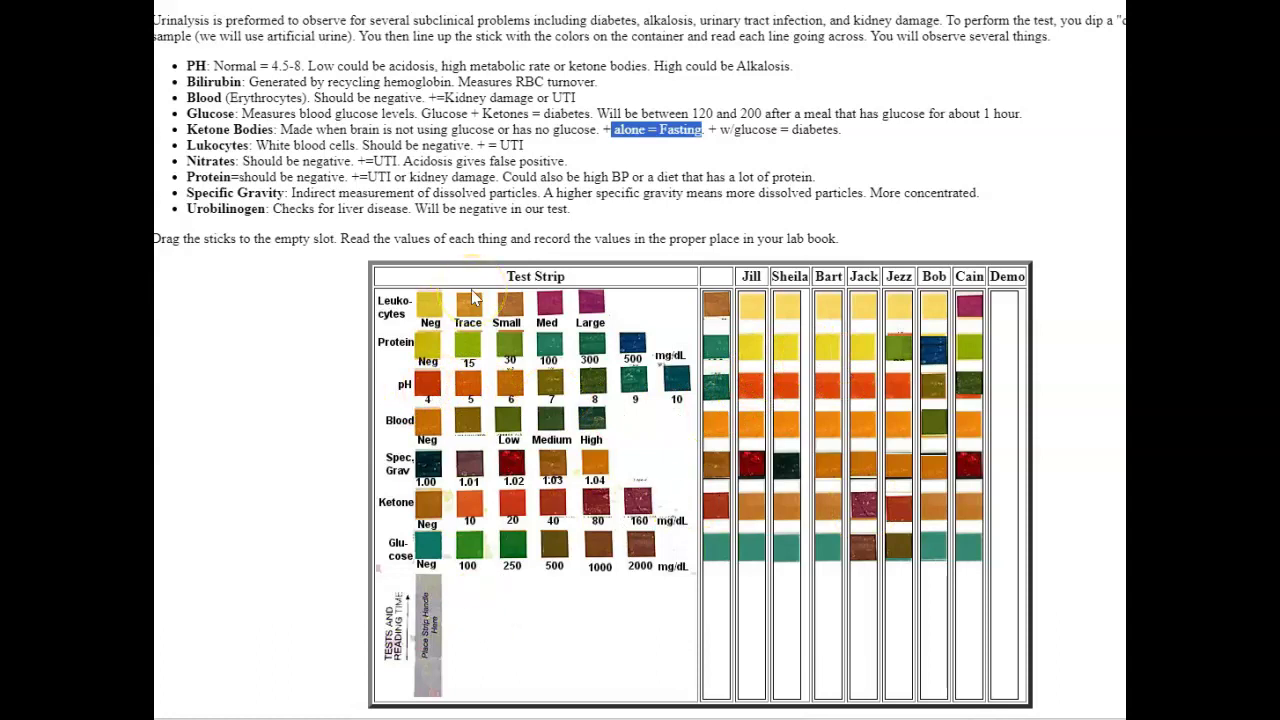
- Move the Demo strip from the reading slot back into its Demo column
left_click_drag(716, 400, 1008, 372)
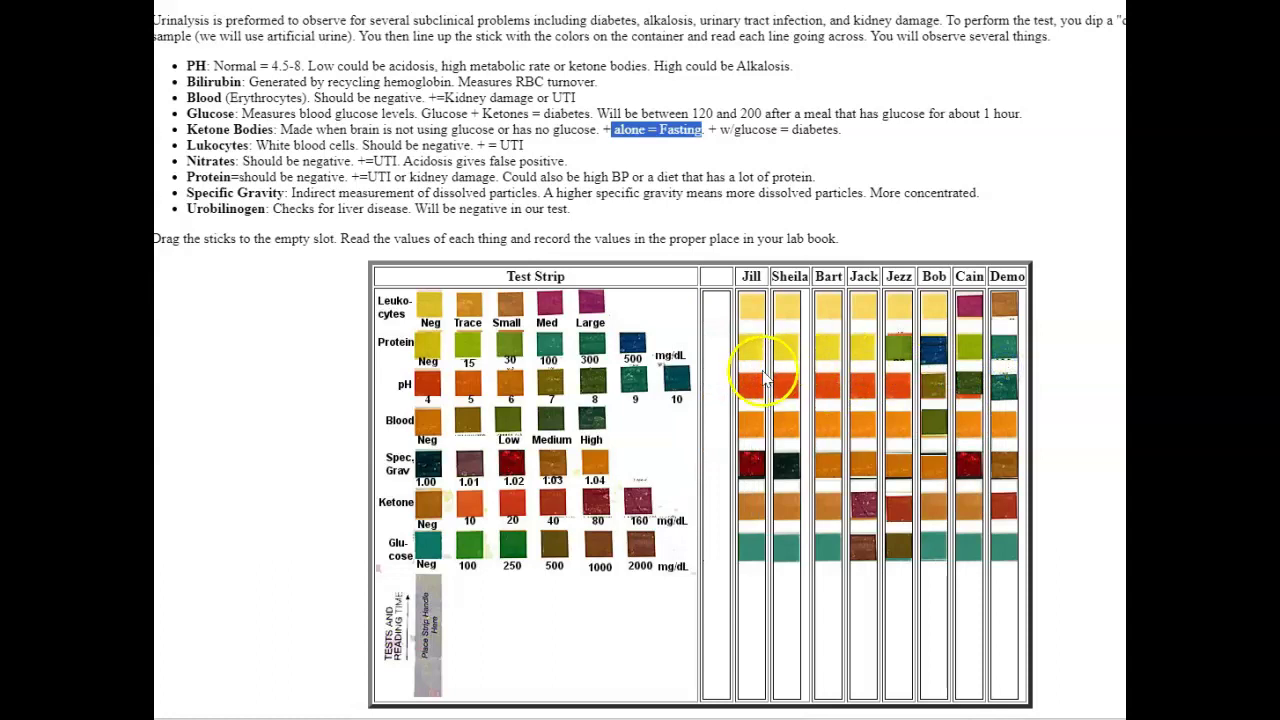
mouse_move(751, 378)
left_mouse_down()
mouse_move(714, 388)
mouse_move(790, 385)
mouse_move(717, 377)
mouse_move(757, 371)
mouse_move(830, 380)
left_mouse_up()
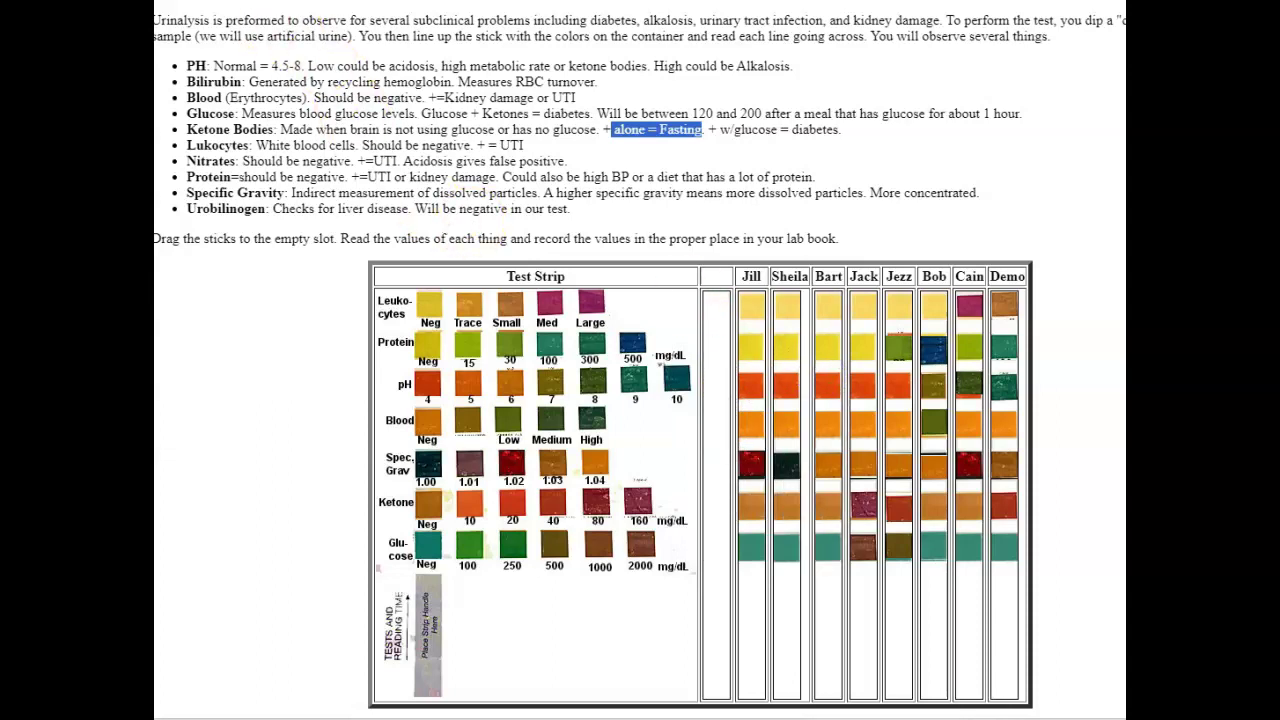